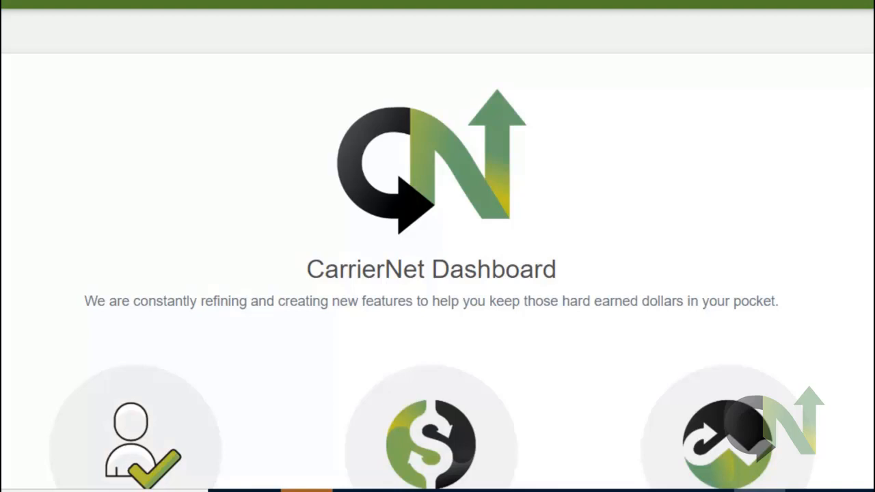
# Step: Go to the funding requests from the dashboard and start a new invoice
pyautogui.click(331, 25)
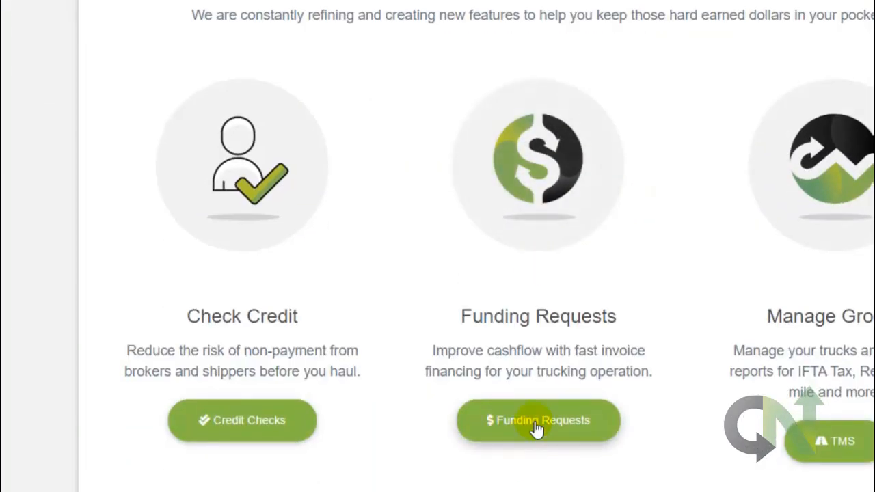
pyautogui.click(544, 428)
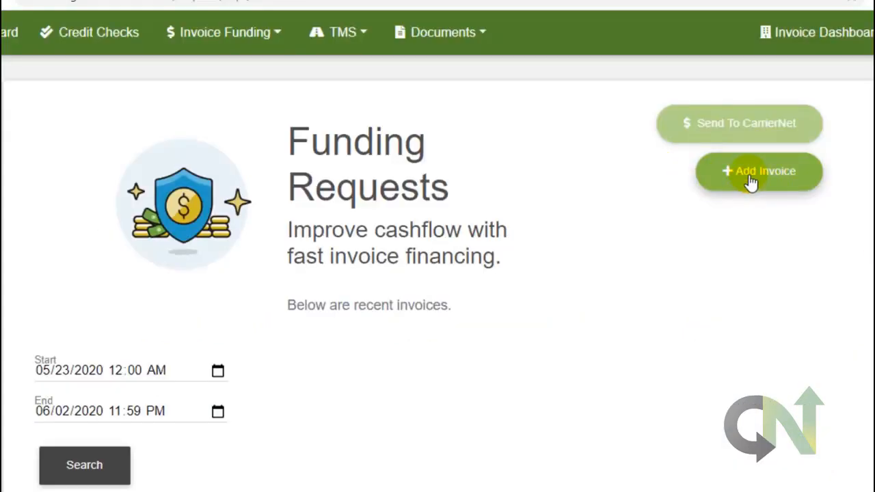
pyautogui.click(749, 173)
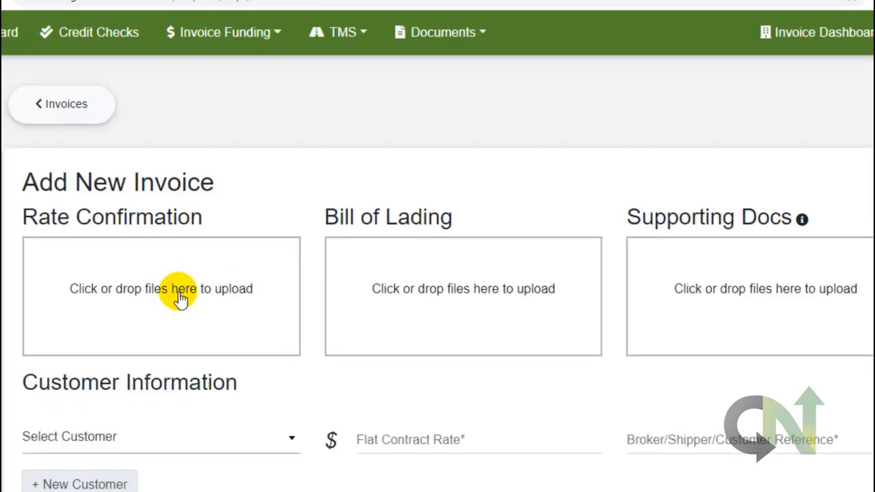
# Step: Upload Confirmation.pdf from the H: drive as the new invoice's rate confirmation
pyautogui.click(180, 298)
pyautogui.scroll(-5, 171, 287)
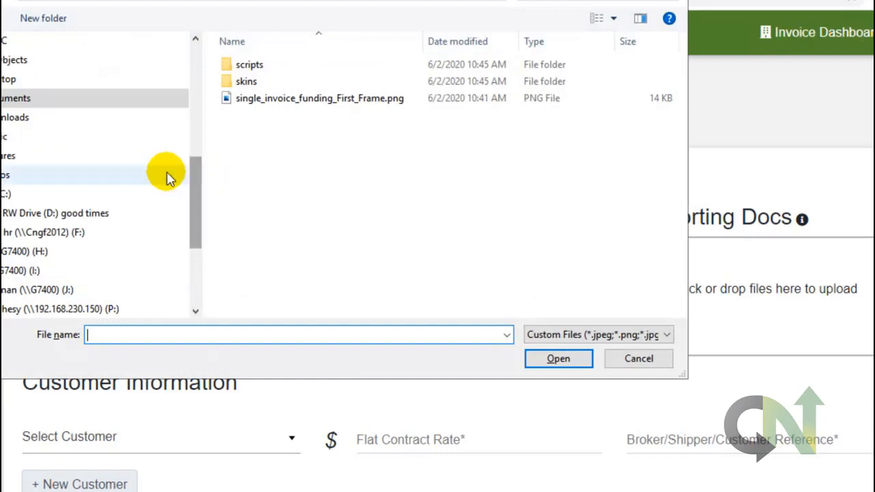
pyautogui.click(35, 252)
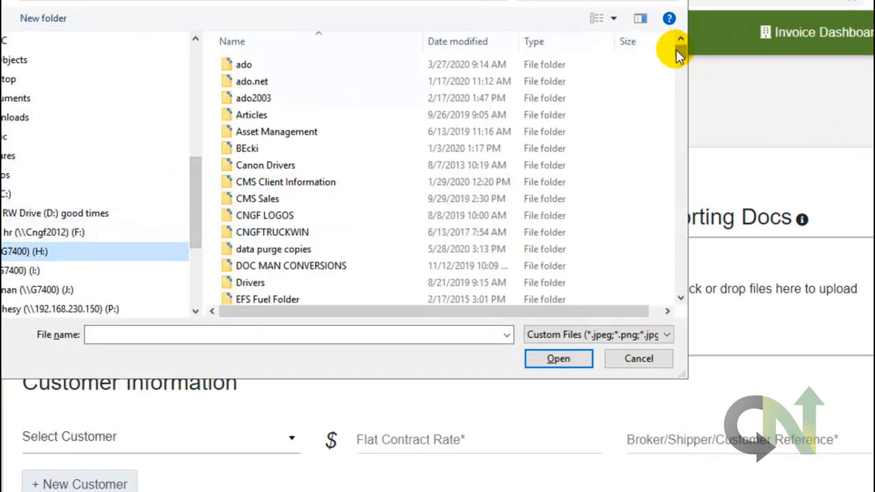
pyautogui.moveTo(680, 52); pyautogui.dragTo(688, 153)
pyautogui.doubleClick(244, 273)
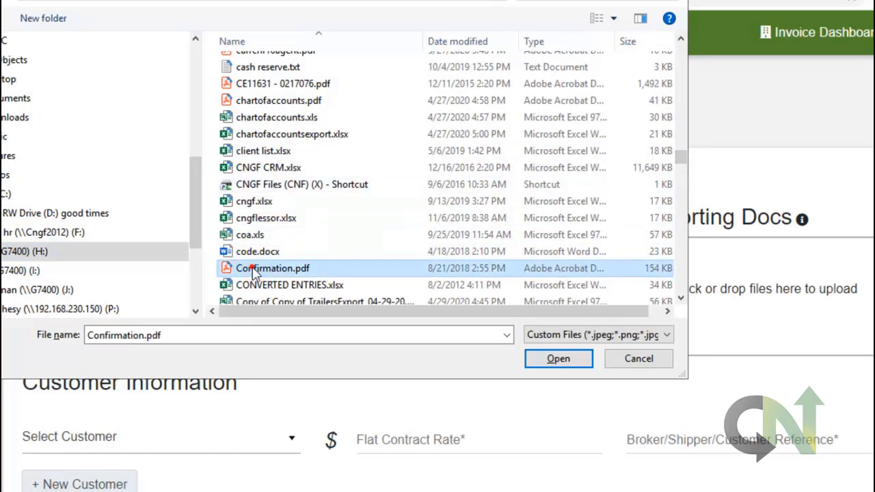
pyautogui.click(418, 288)
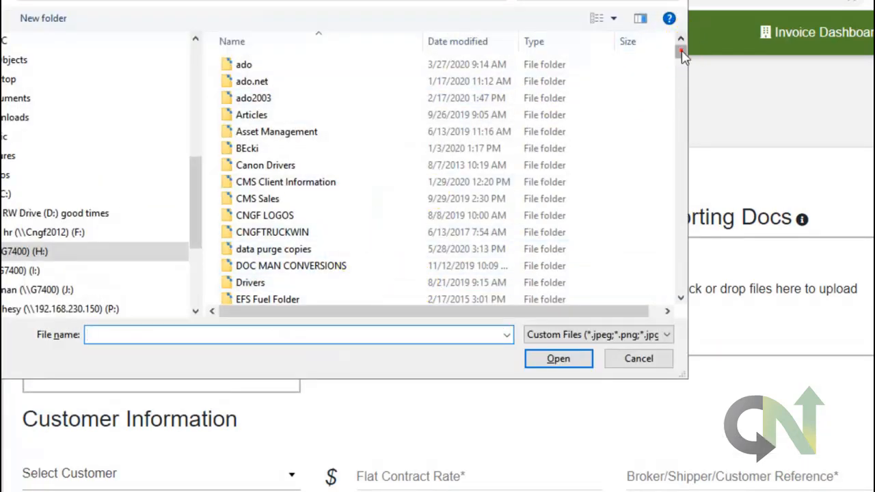
pyautogui.moveTo(681, 55); pyautogui.dragTo(643, 115)
pyautogui.doubleClick(342, 251)
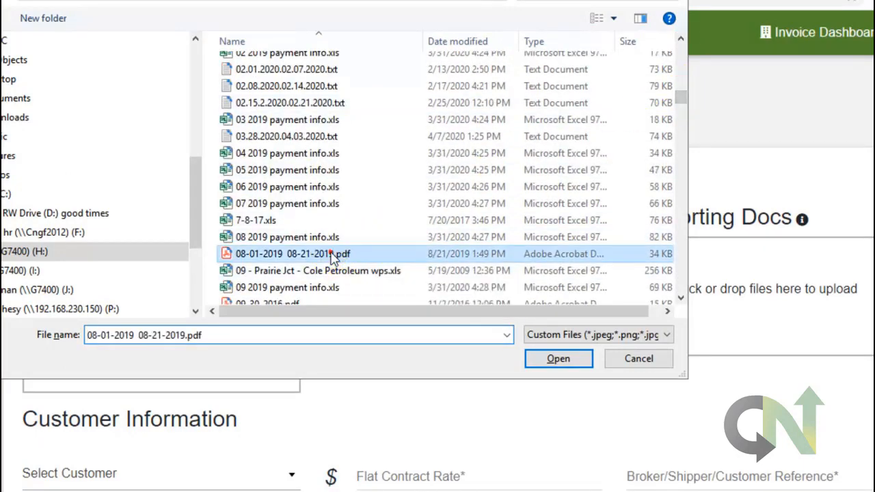
# Step: Choose FORTUNE LOGISTICS - FORTUNE as the customer, with a flat contract rate of 750 and the customer reference number
pyautogui.scroll(-3, 349, 362)
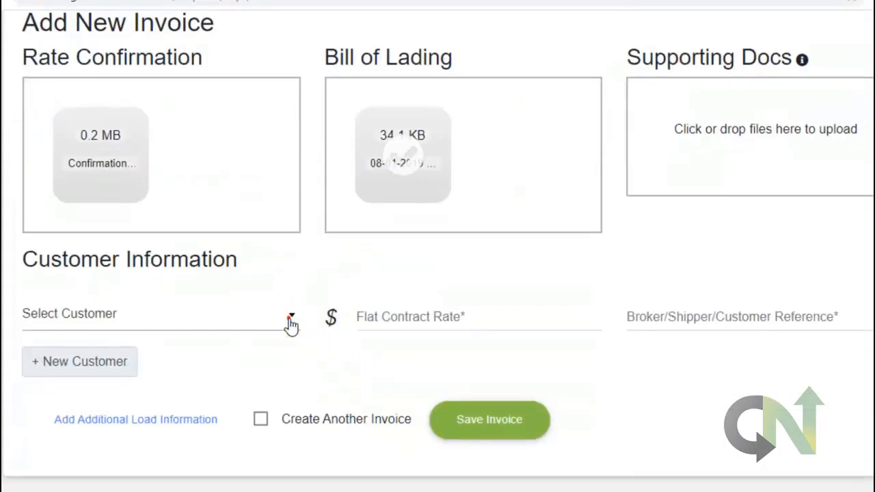
pyautogui.click(290, 323)
pyautogui.moveTo(292, 117); pyautogui.dragTo(293, 167)
pyautogui.click(183, 243)
pyautogui.click(430, 318)
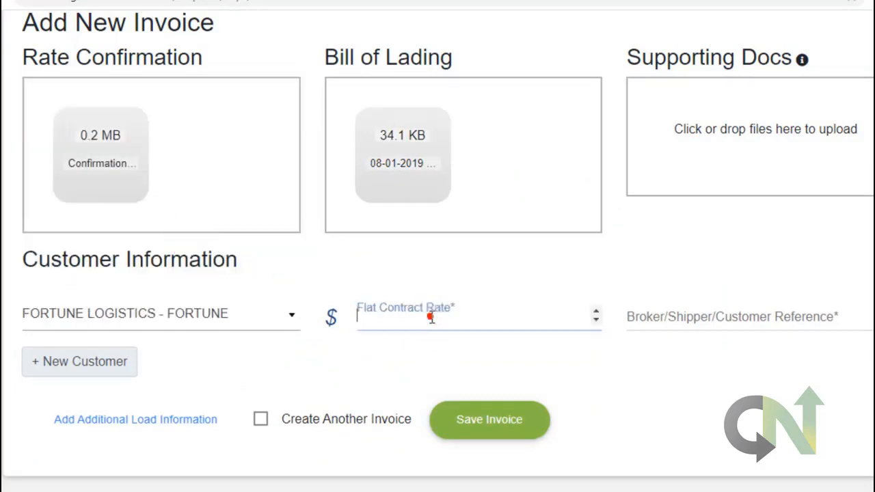
pyautogui.click(674, 322)
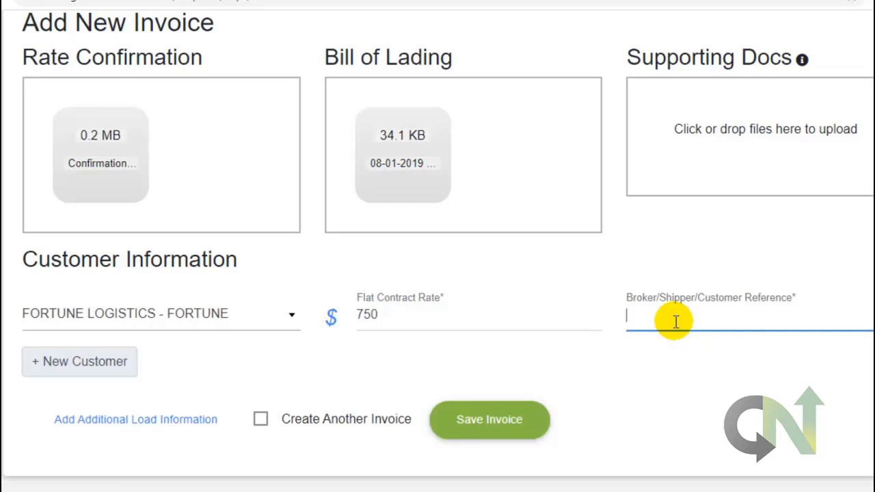
pyautogui.write('98745')
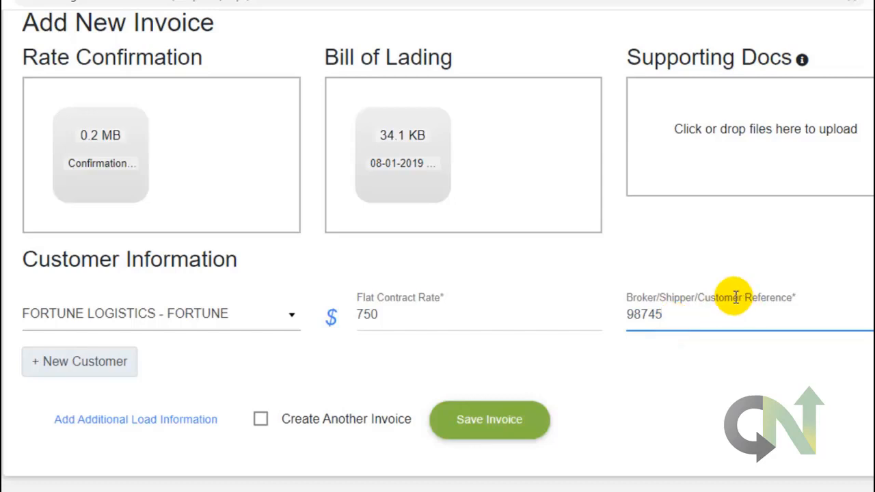
# Step: Save the FORTUNE LOGISTICS invoice with the option to create another invoice enabled
pyautogui.click(261, 420)
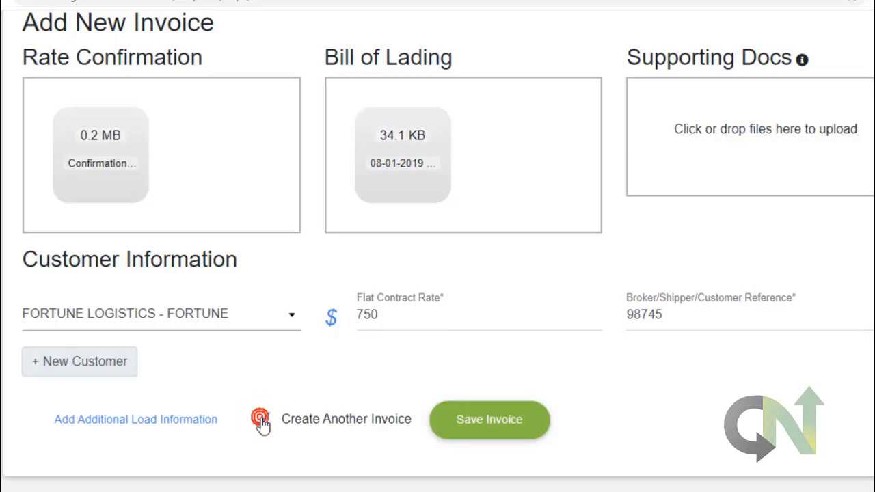
pyautogui.click(497, 424)
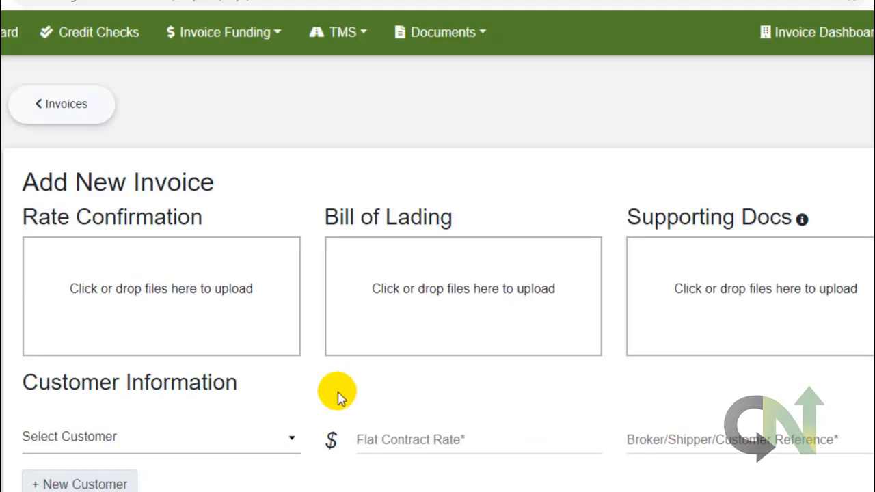
pyautogui.click(152, 293)
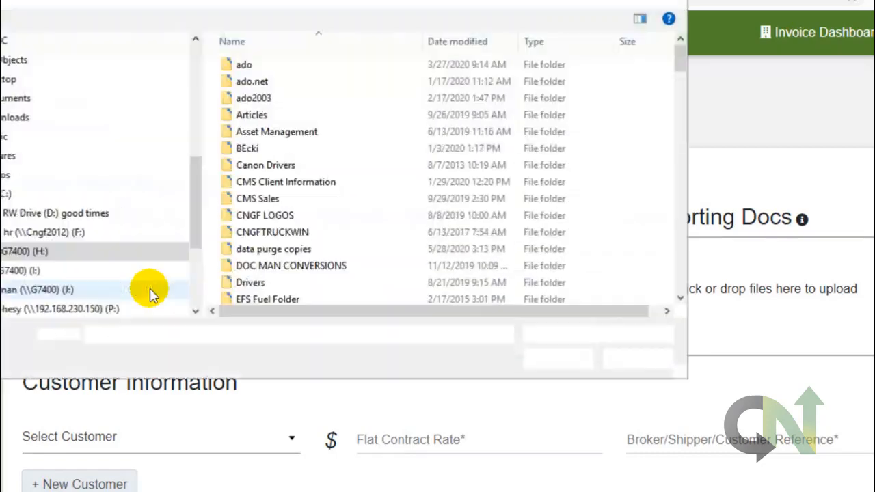
pyautogui.moveTo(678, 52); pyautogui.dragTo(681, 94)
pyautogui.doubleClick(305, 125)
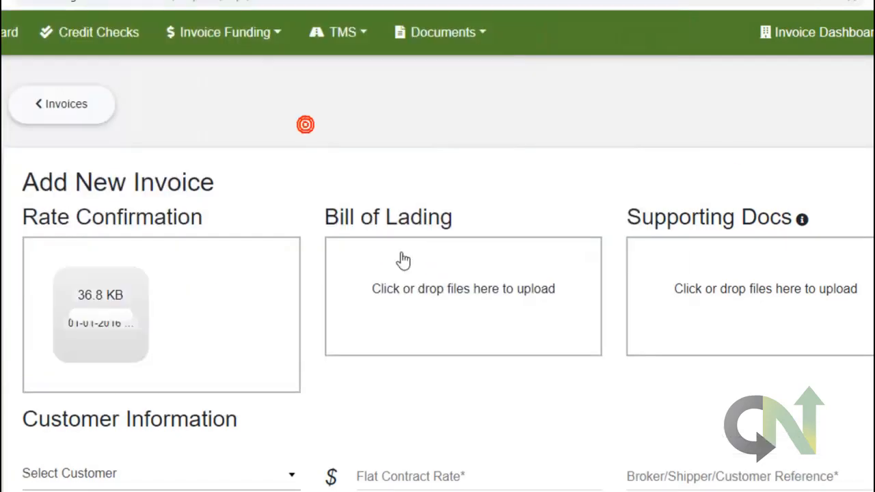
# Step: Upload AS2680 - 0423604TEST.pdf as the second invoice's bill of lading
pyautogui.click(429, 288)
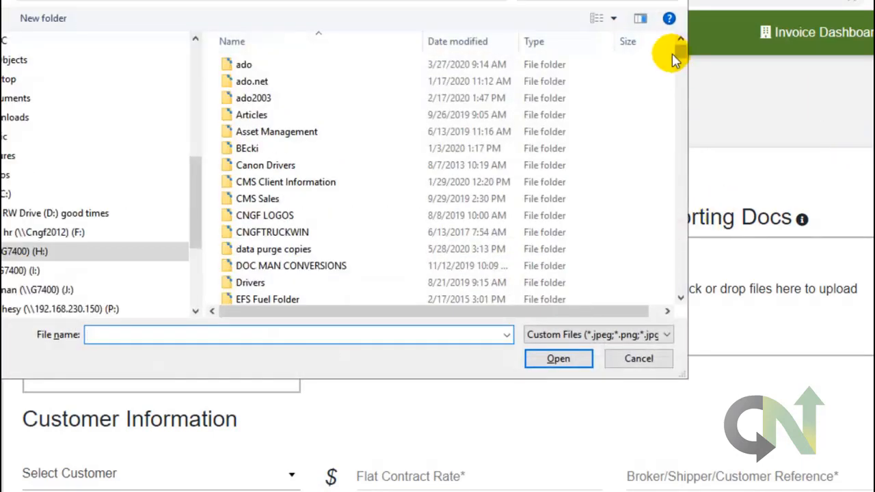
pyautogui.moveTo(682, 54); pyautogui.dragTo(684, 141)
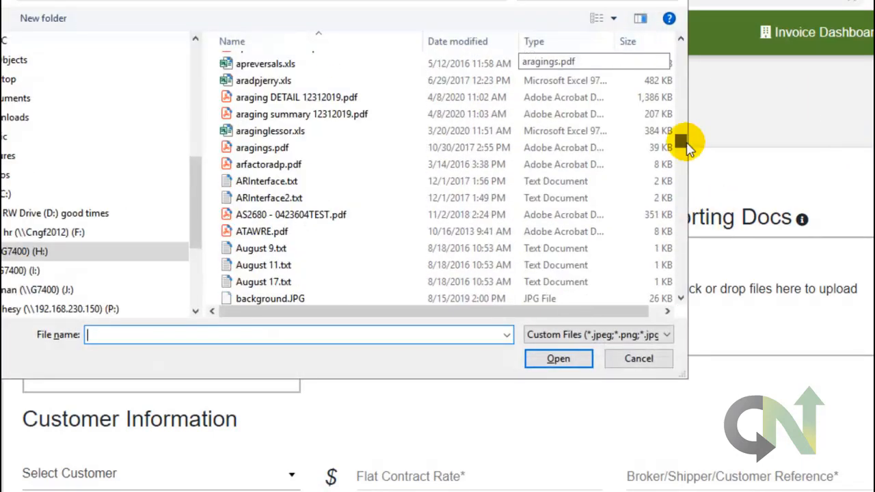
pyautogui.doubleClick(279, 216)
# Step: Fill in EDGE LOGISTICS - EDGE IL as customer, a flat contract rate of 1200 and the customer reference number, and save the invoice
pyautogui.scroll(-3, 311, 385)
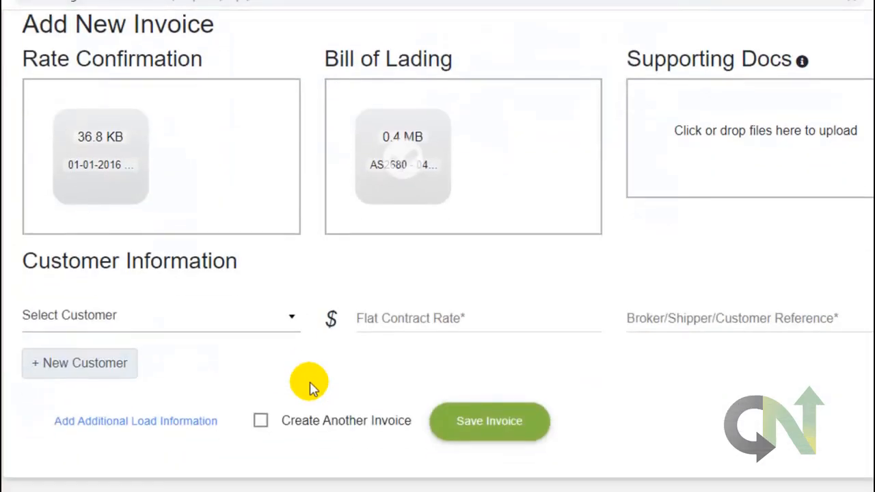
pyautogui.click(291, 317)
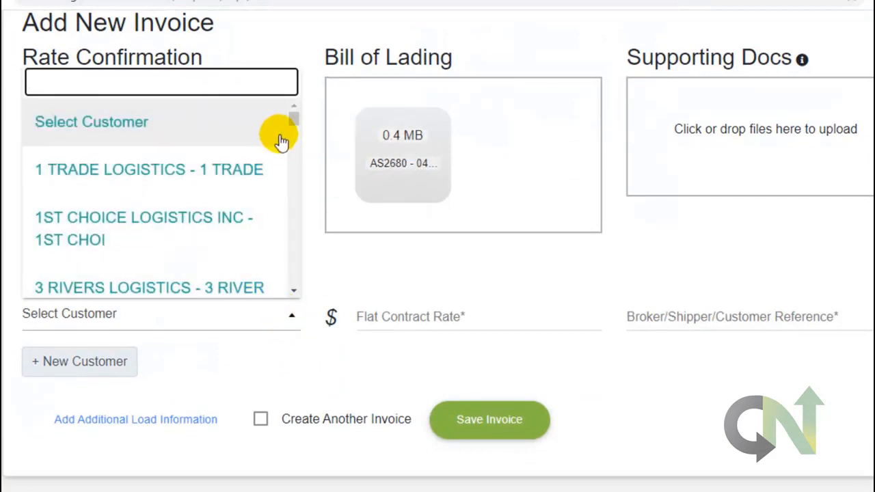
pyautogui.moveTo(293, 121); pyautogui.dragTo(293, 166)
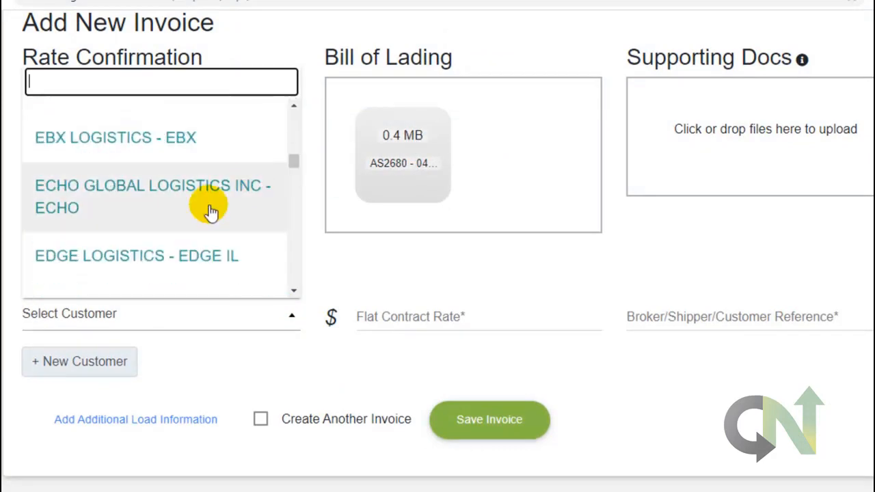
pyautogui.click(180, 271)
pyautogui.click(417, 318)
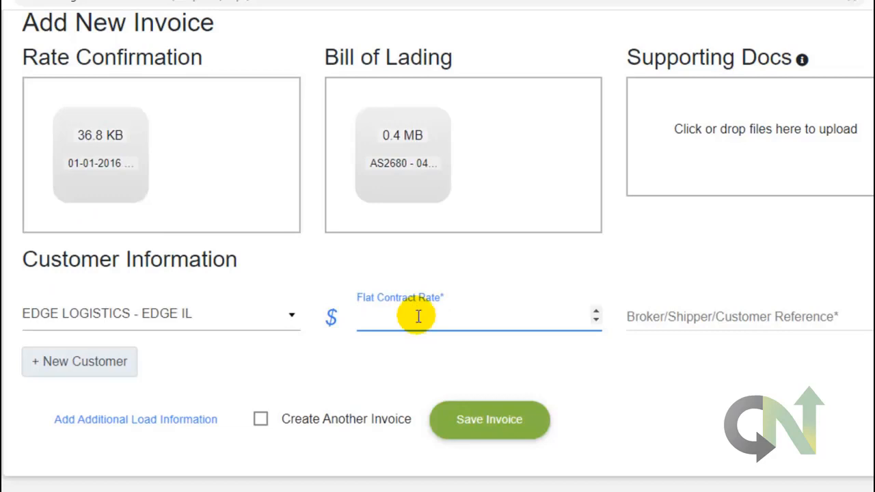
pyautogui.press('Tab')
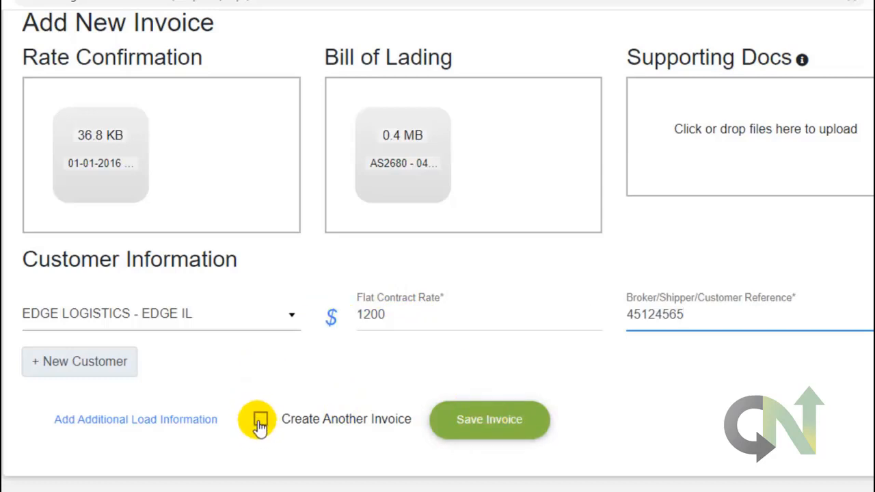
pyautogui.click(501, 423)
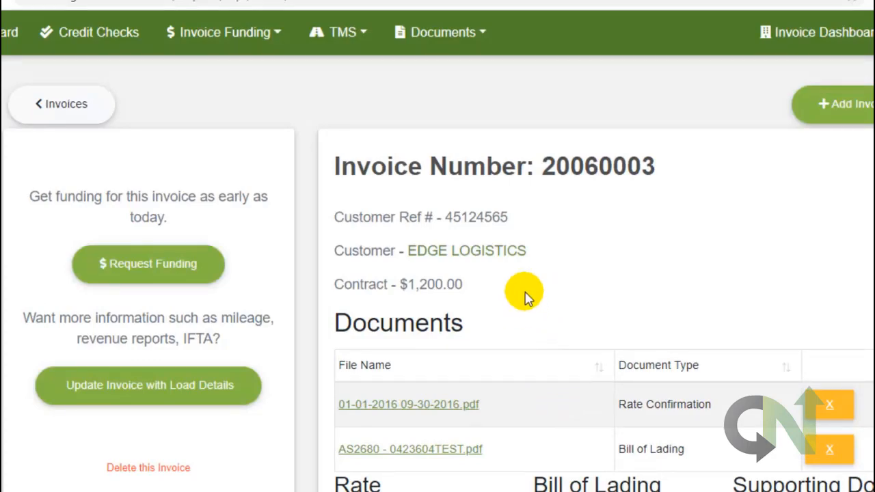
# Step: Review the saved EDGE LOGISTICS invoice and its documents, and open the funding request history
pyautogui.scroll(-2, 523, 256)
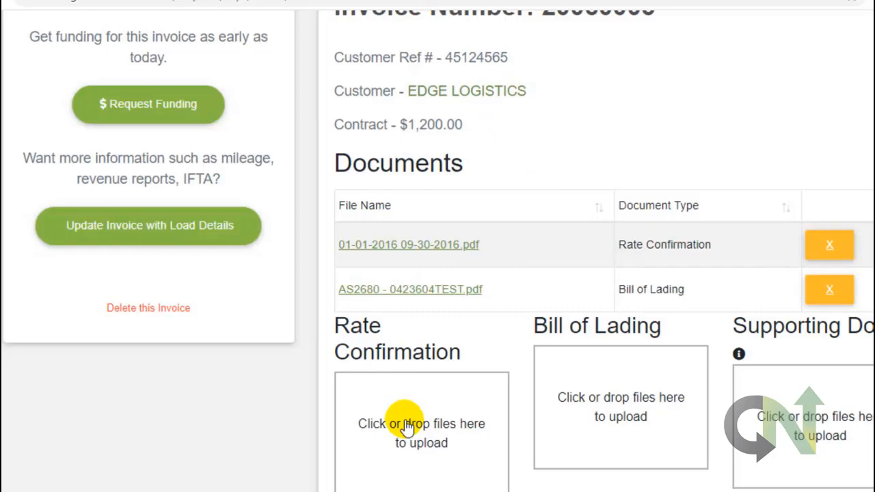
pyautogui.scroll(1, 486, 400)
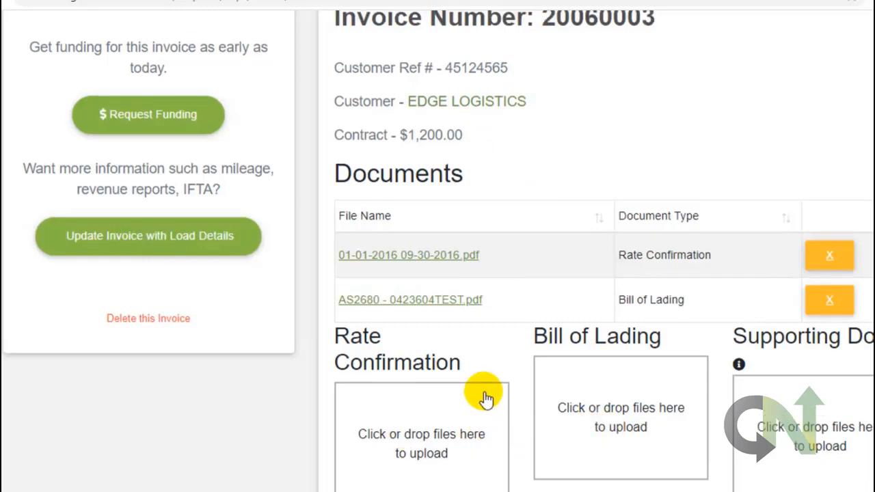
pyautogui.scroll(2, 487, 400)
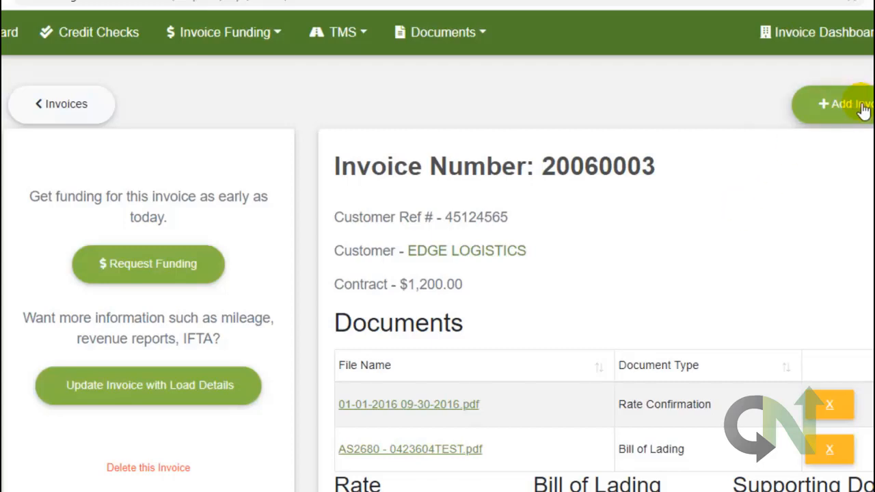
pyautogui.click(229, 36)
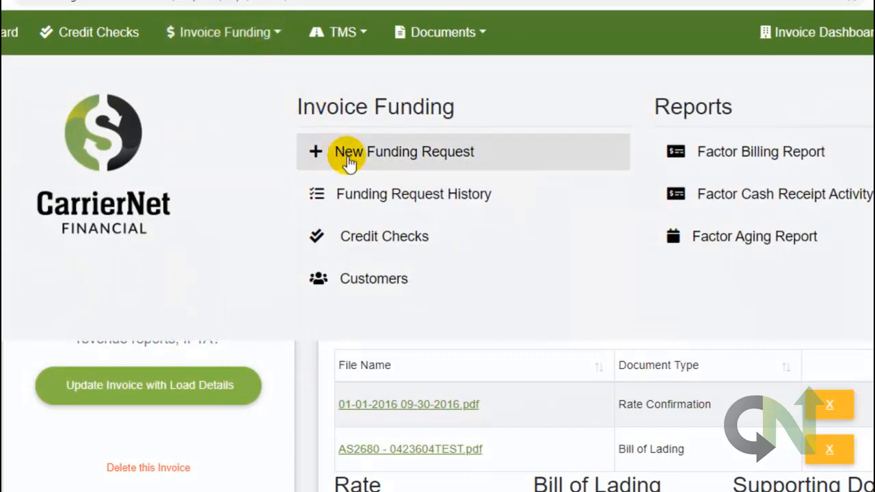
pyautogui.click(391, 196)
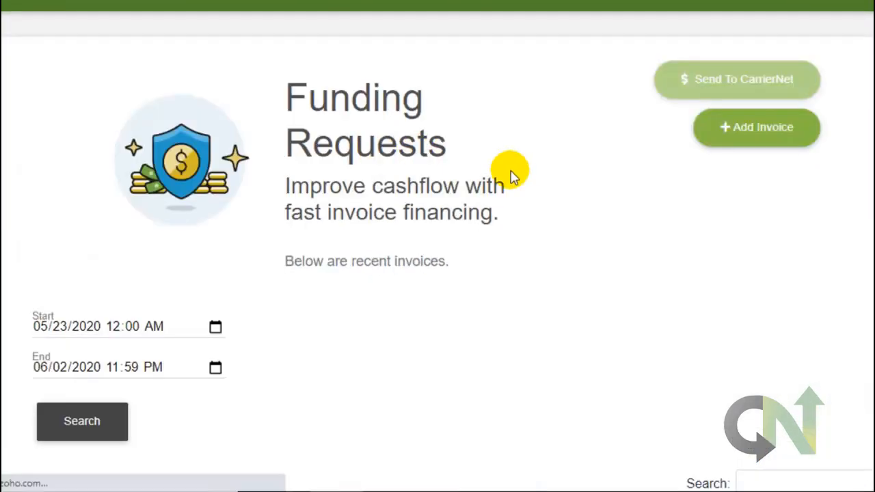
# Step: Select the unsent EDGE LOGISTICS and FORTUNE LOGISTICS invoices and bring them into the request to send to CarrierNet
pyautogui.scroll(-5, 533, 181)
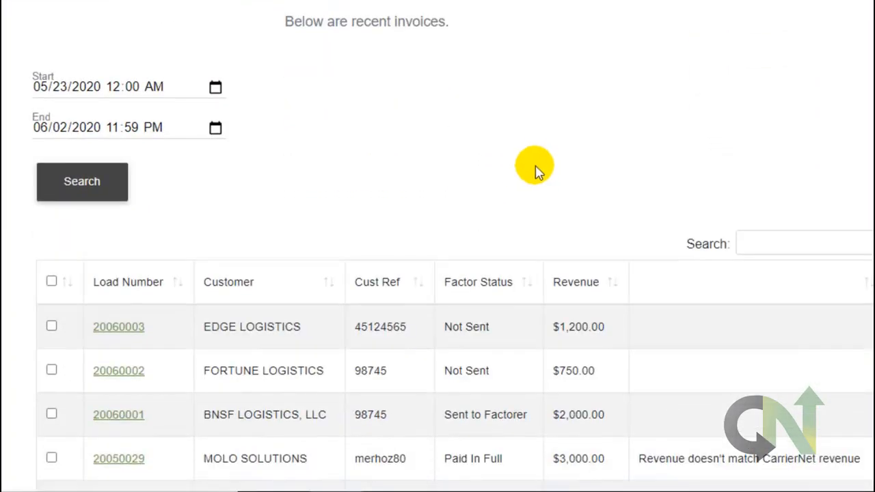
pyautogui.scroll(-1, 530, 99)
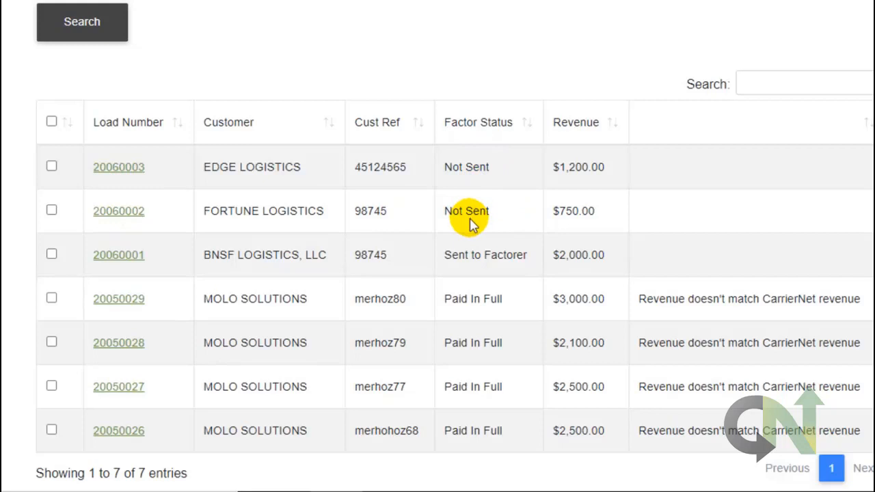
pyautogui.click(52, 168)
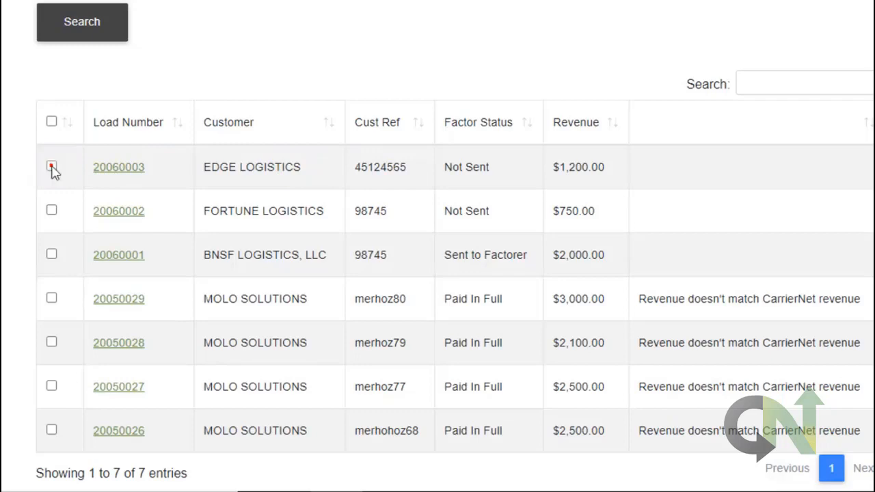
pyautogui.click(53, 212)
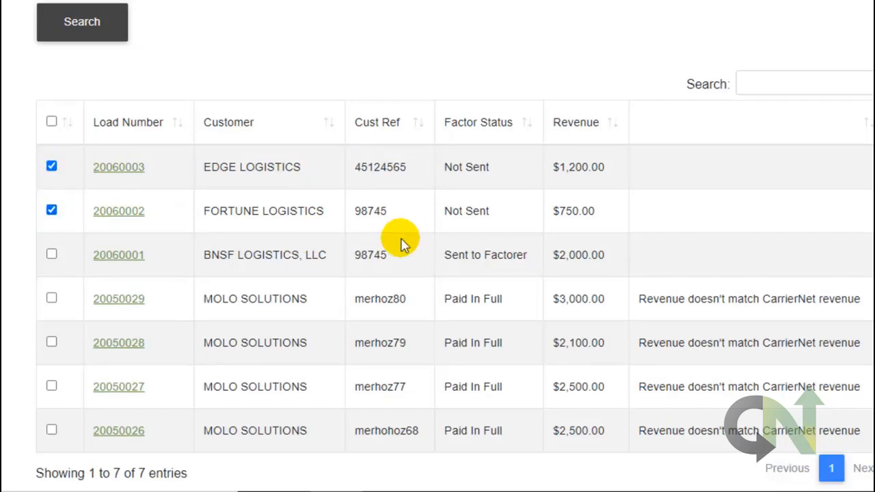
pyautogui.scroll(5, 402, 244)
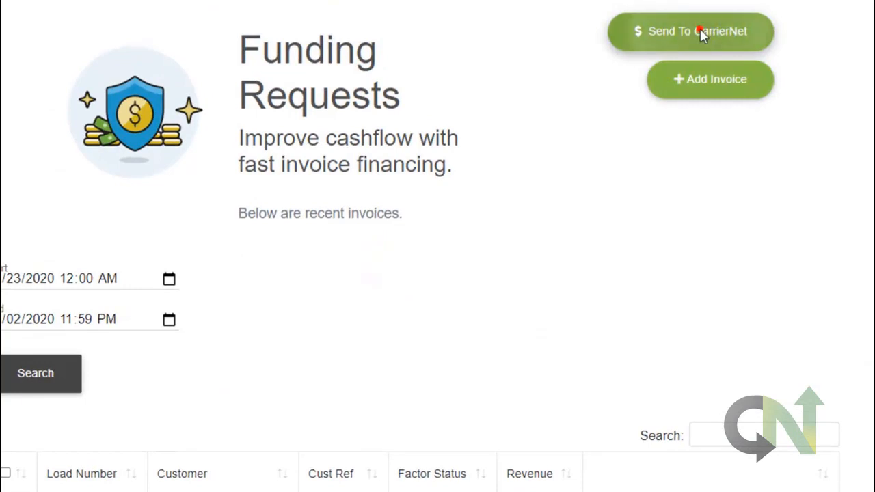
pyautogui.click(689, 38)
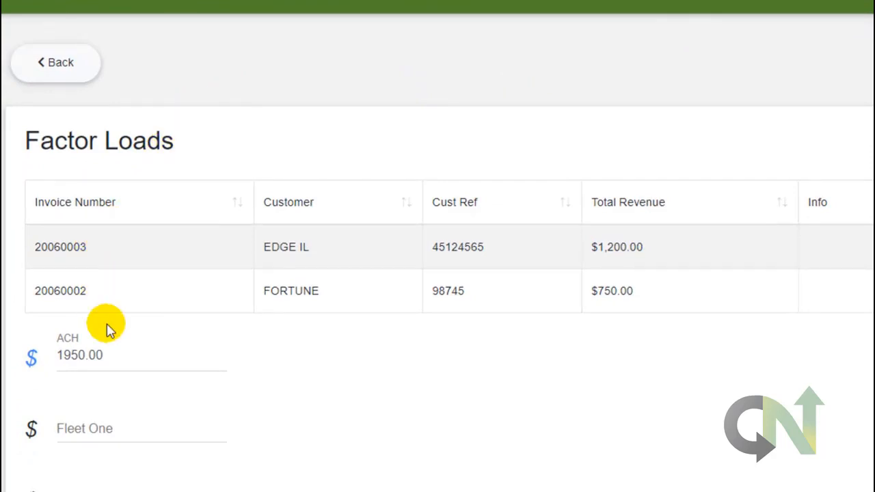
# Step: Allocate 100 of the requested funds to Fleet One and try to submit the request
pyautogui.scroll(-1, 421, 376)
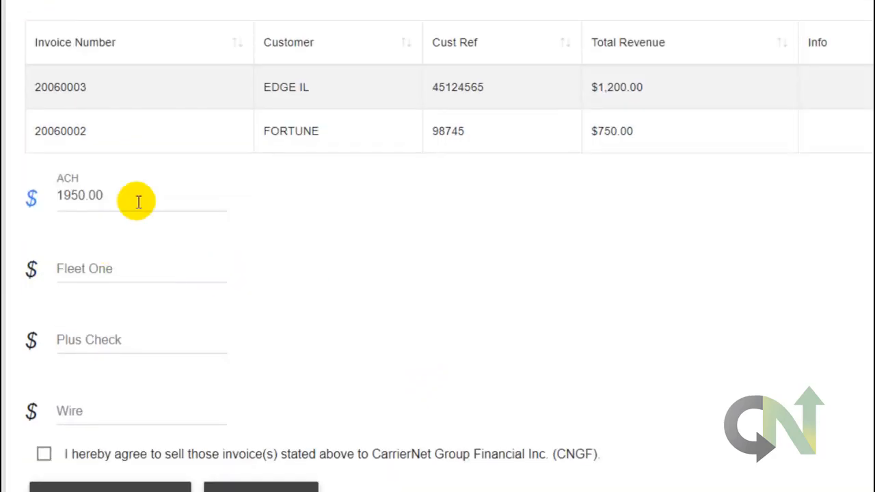
pyautogui.click(122, 269)
pyautogui.write('100')
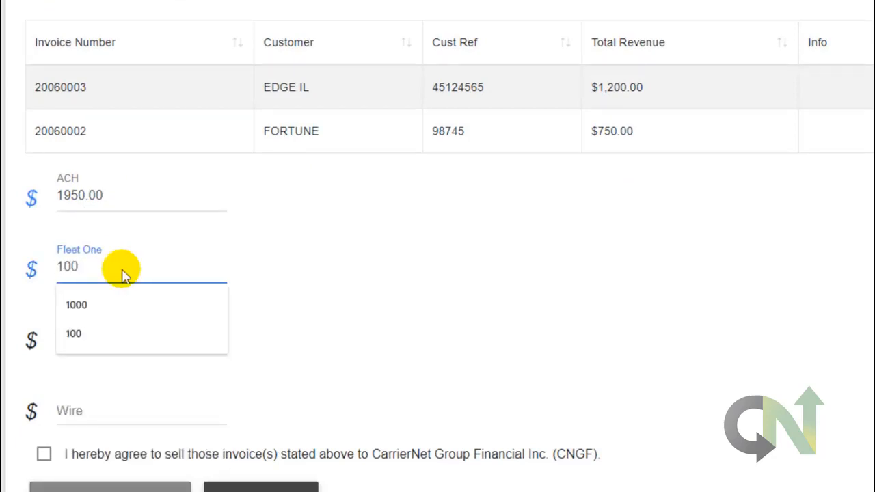
pyautogui.press('Return')
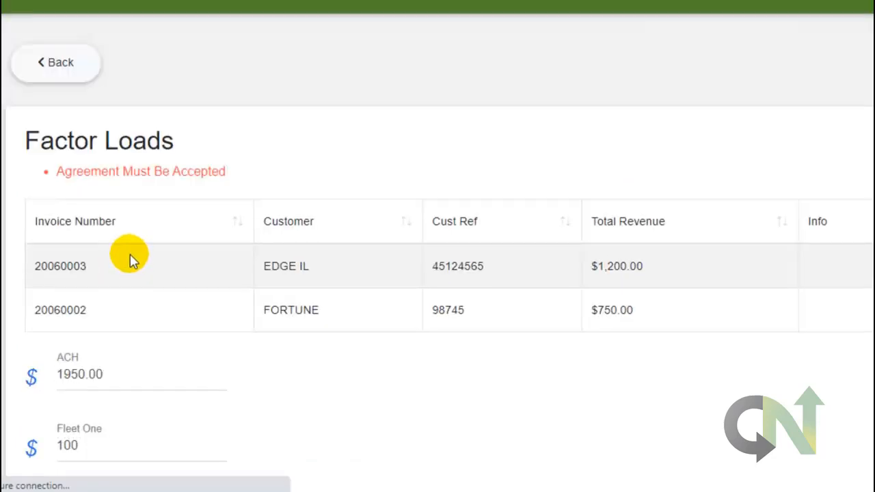
# Step: Set the ACH amount to 1850 and accept the agreement to sell the listed invoices to CarrierNet Group Financial Inc
pyautogui.scroll(-2, 160, 355)
pyautogui.moveTo(103, 295); pyautogui.dragTo(9, 294)
pyautogui.write('1850')
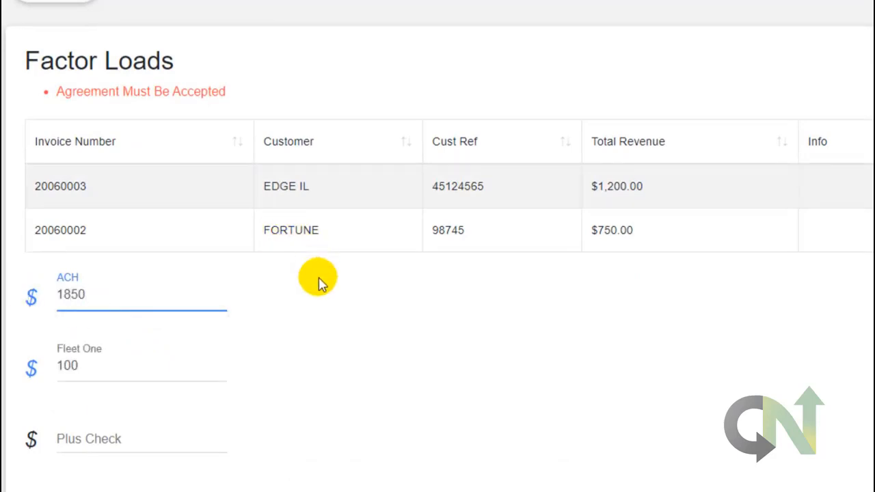
pyautogui.scroll(-4, 314, 290)
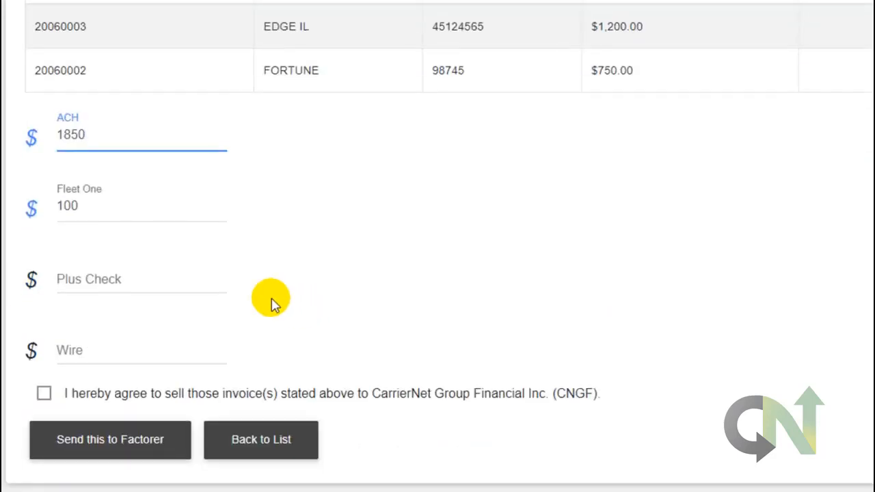
pyautogui.click(44, 393)
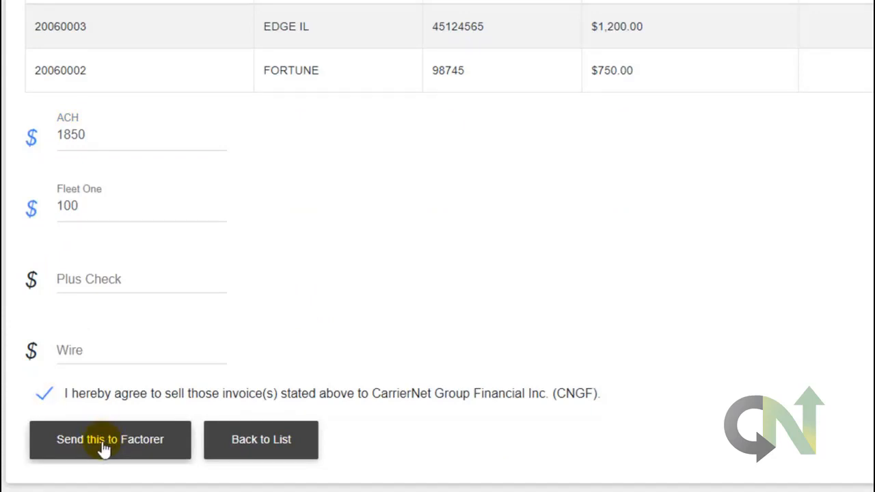